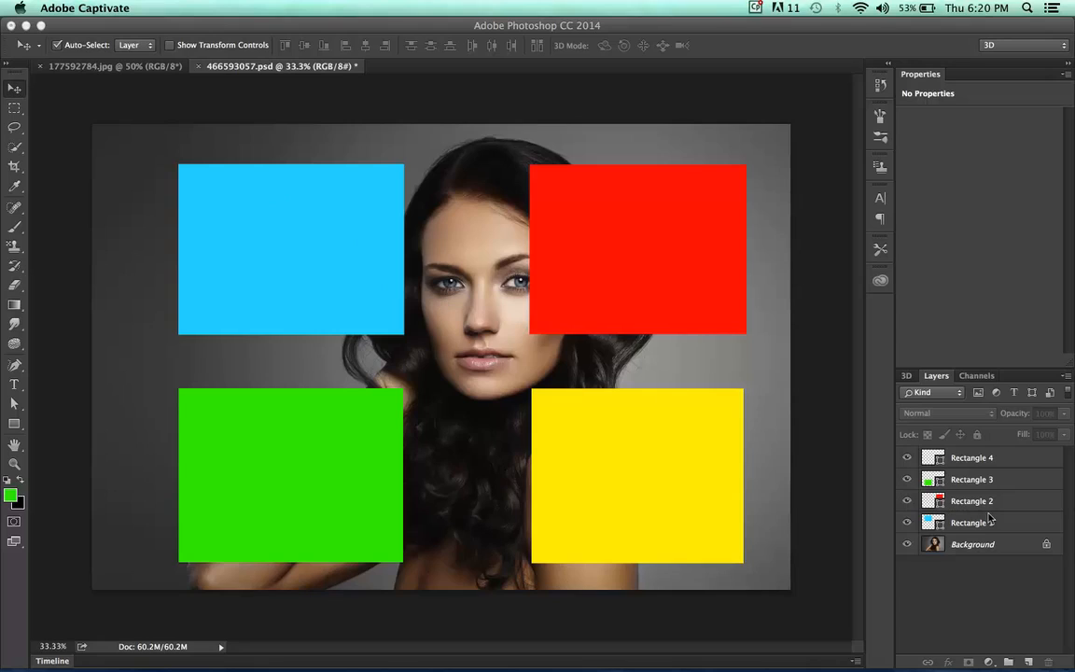
Move the yellow, green and blue rectangles so they overlap one another and the red rectangle beside the woman's face.
left_click(978, 458)
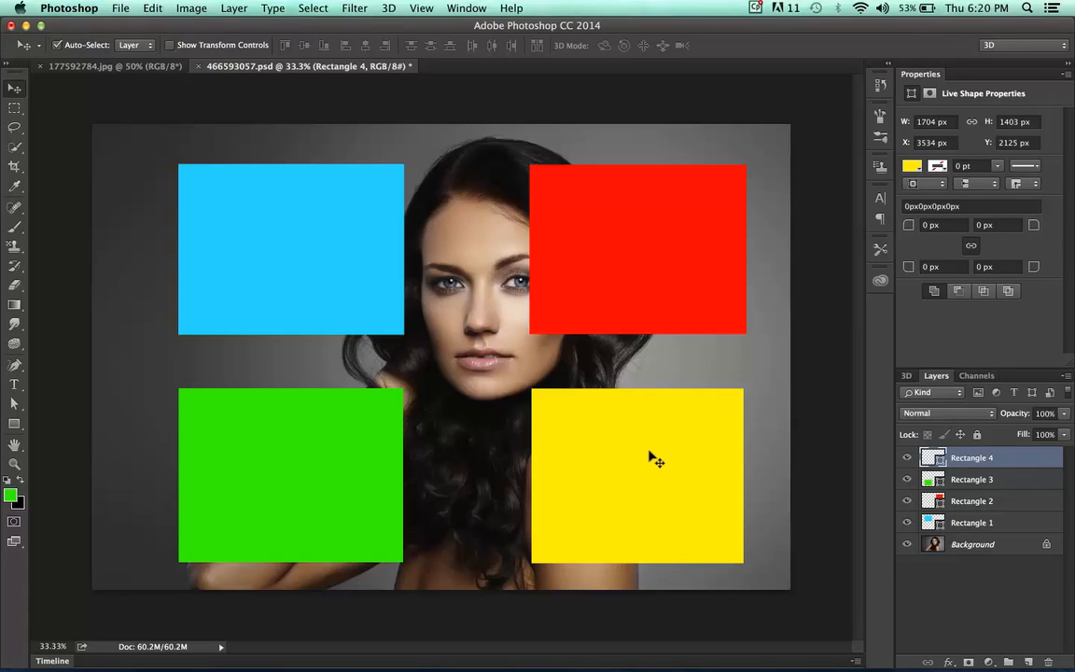
left_click_drag(650, 453, 692, 222)
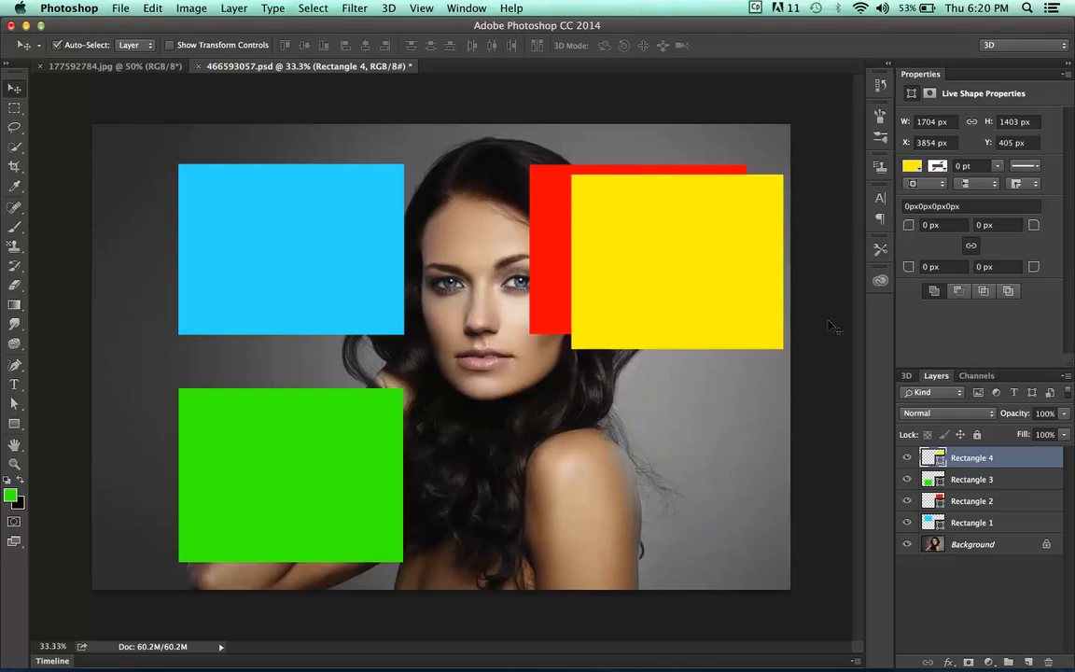
left_click(975, 479)
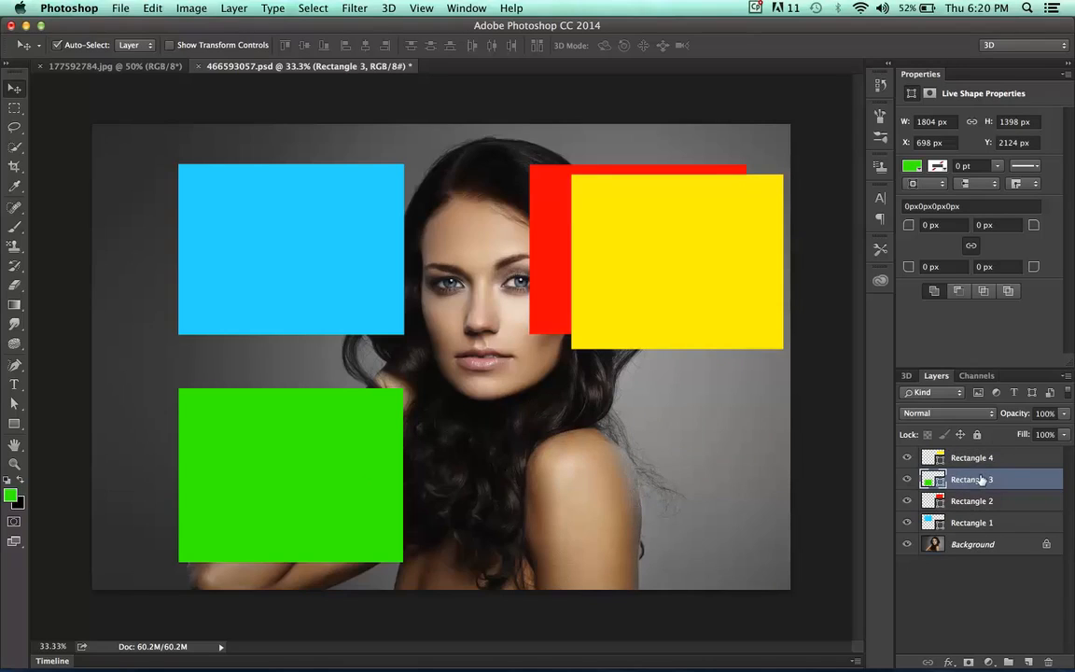
left_click_drag(338, 443, 710, 310)
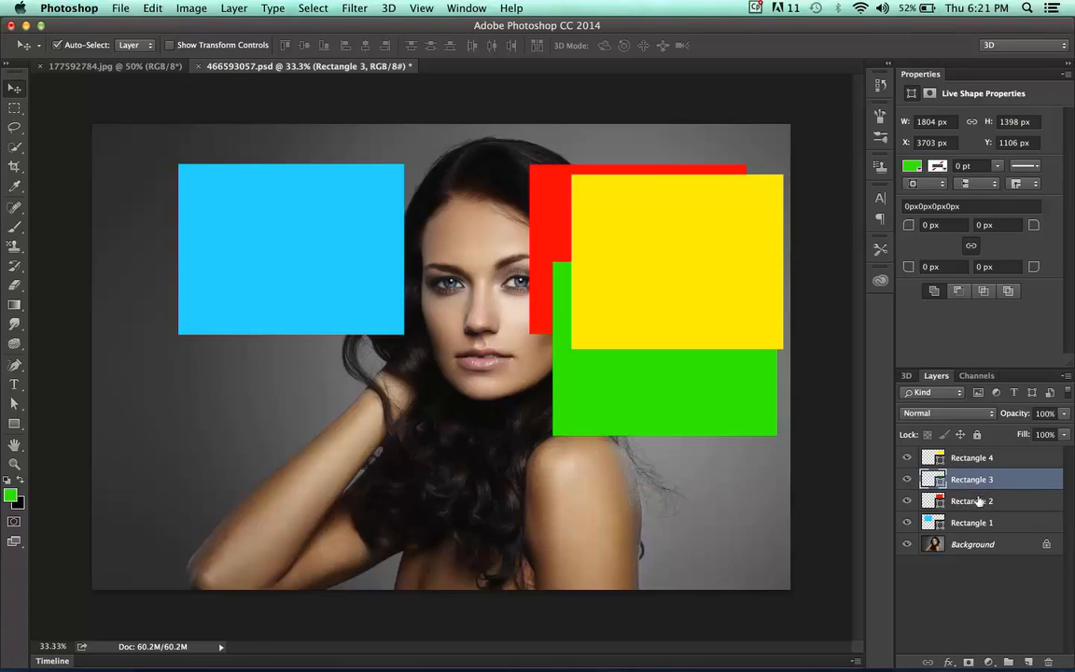
left_click(941, 523)
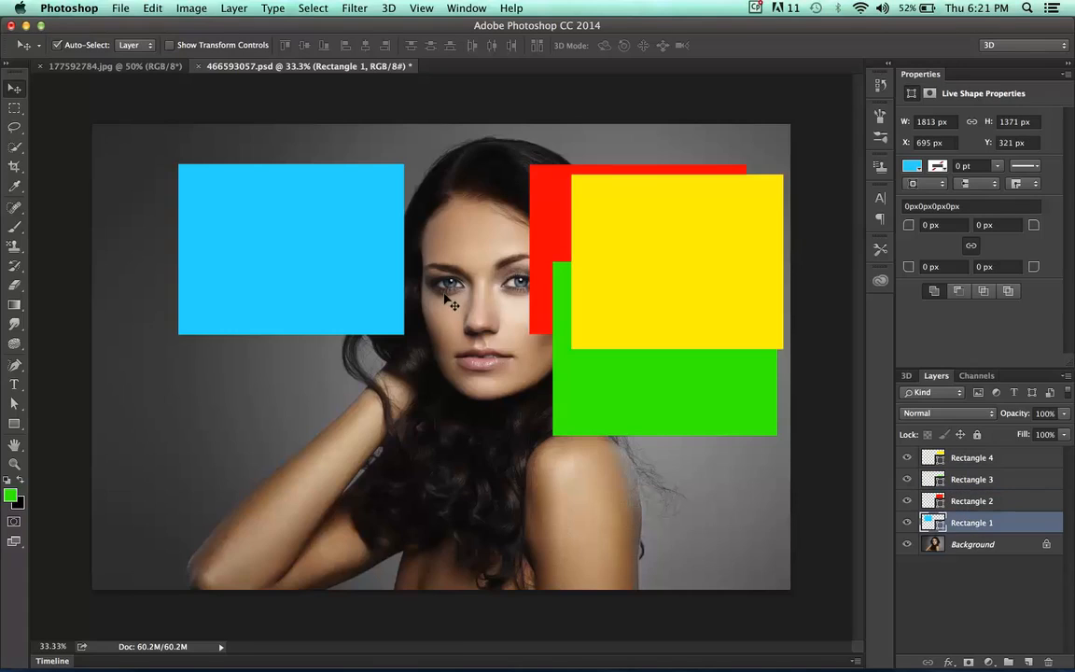
left_click_drag(333, 247, 613, 342)
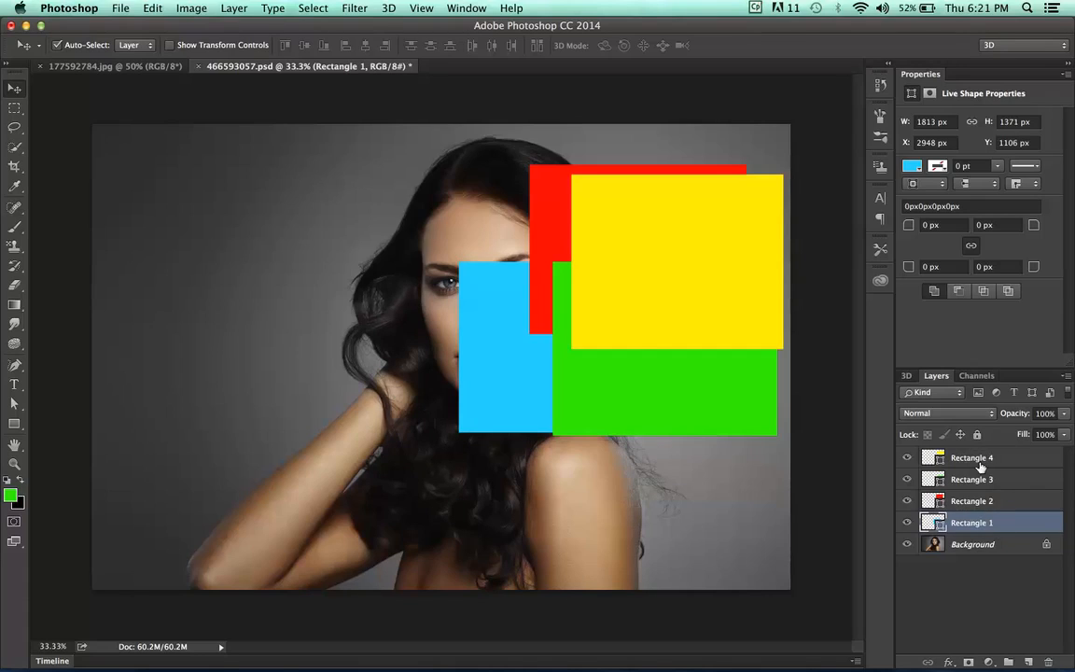
Reposition the red rectangle to about X 3453, Y 513 px and the green one to about X 3630, Y 280 px, behind the yellow one.
left_click(1013, 505)
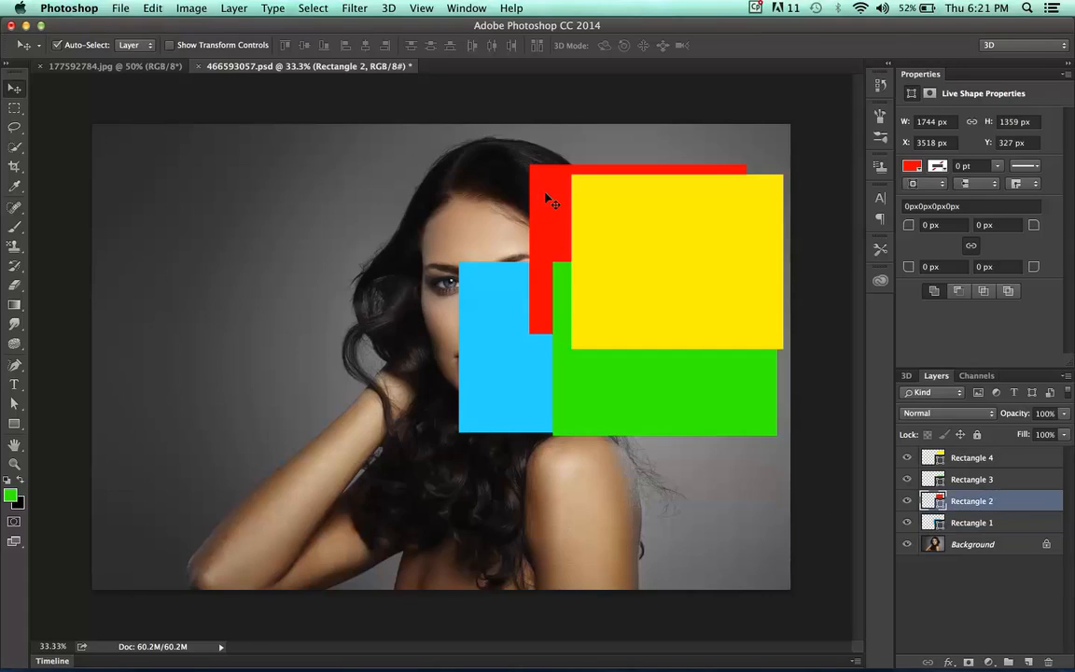
left_click_drag(546, 194, 572, 218)
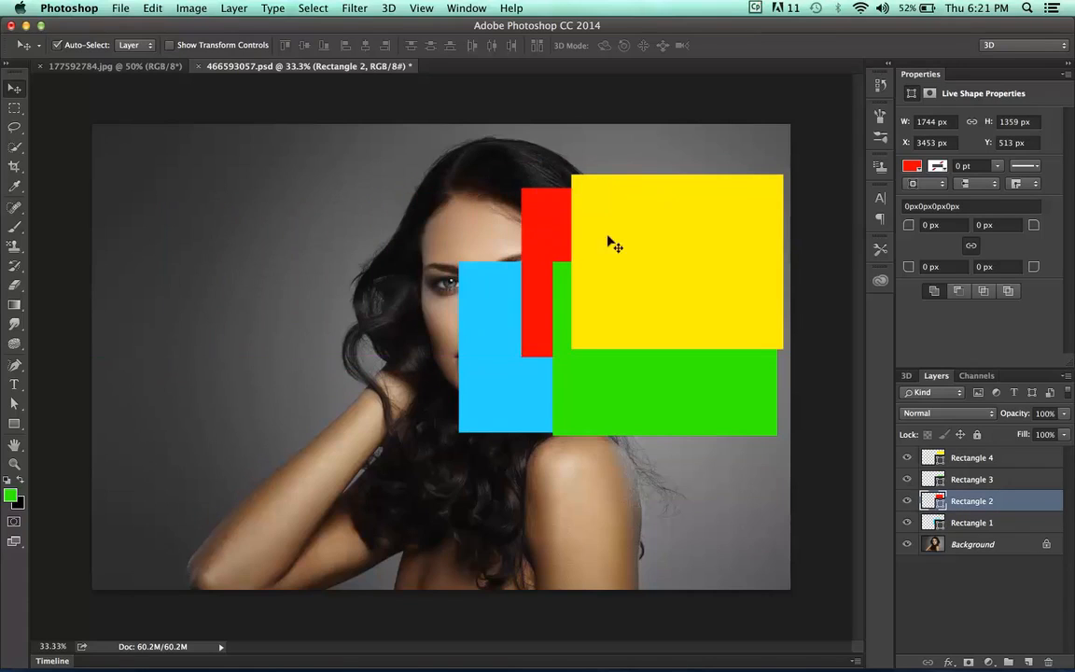
left_click(987, 479)
left_click_drag(660, 408, 653, 303)
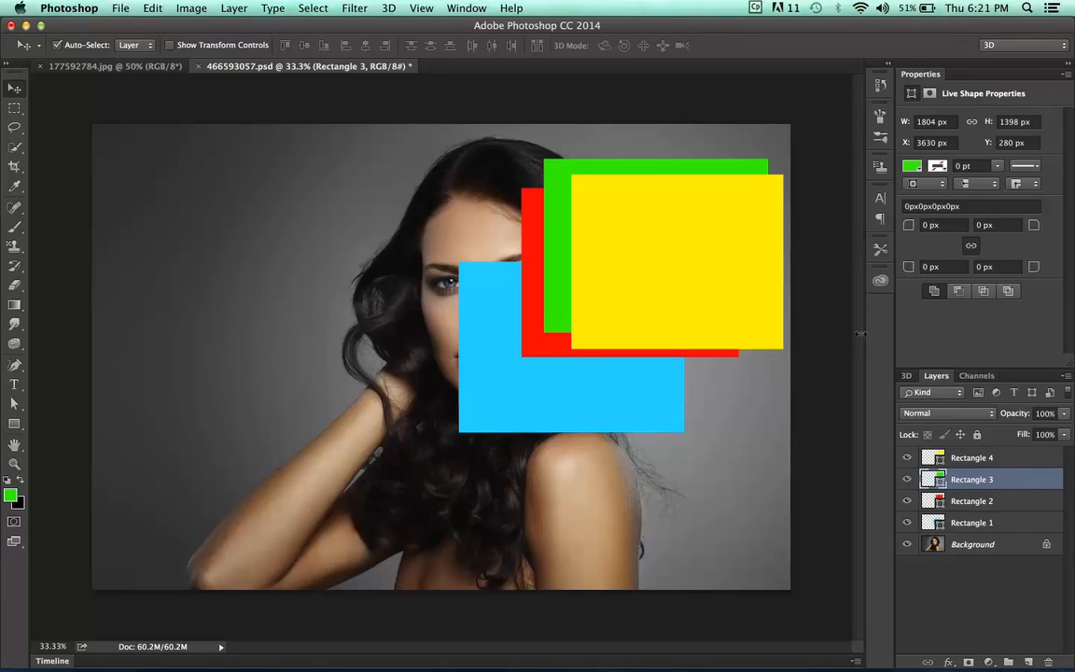
Add a drop shadow to Rectangle 3 with 43% opacity, 89 px distance, 61% spread and 166 px size.
double_click(1033, 486)
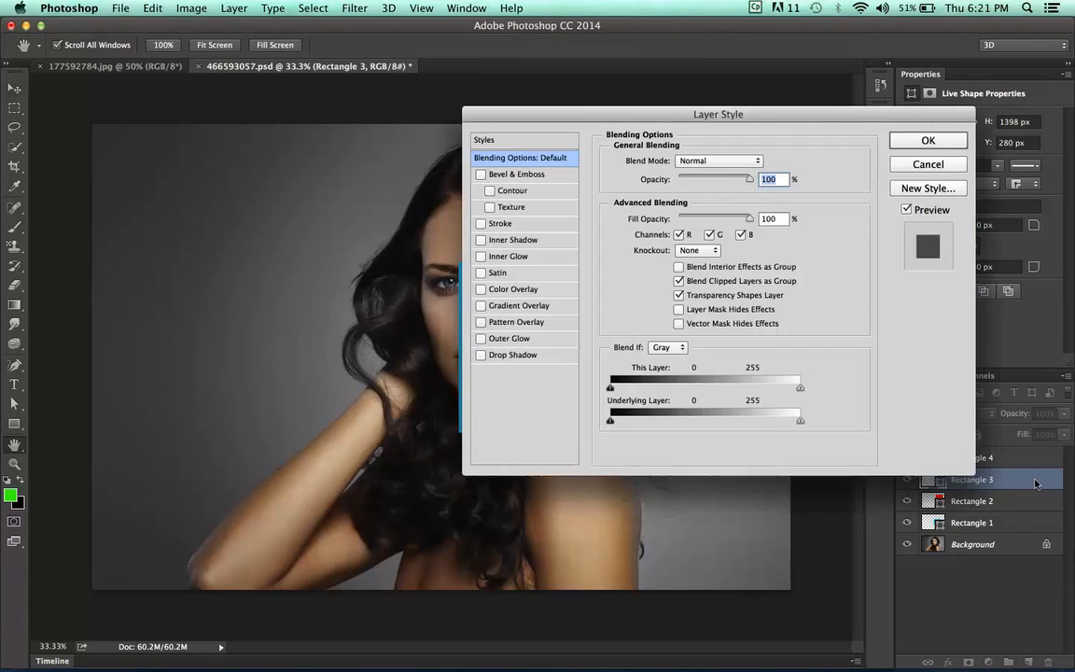
left_click(481, 356)
left_click_drag(847, 113, 378, 116)
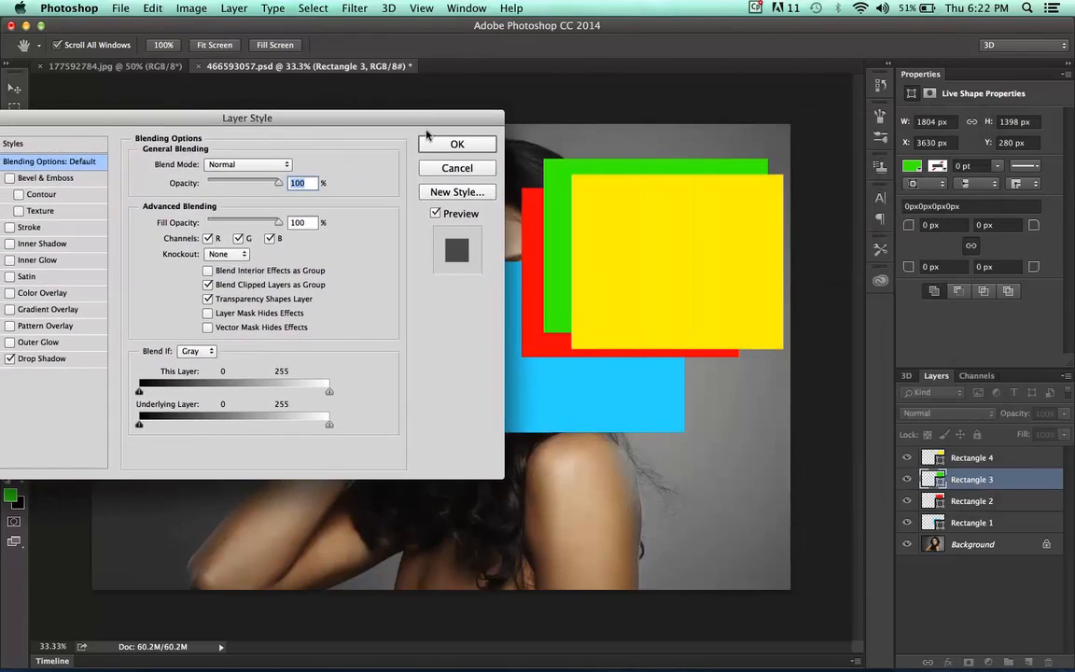
left_click(60, 361)
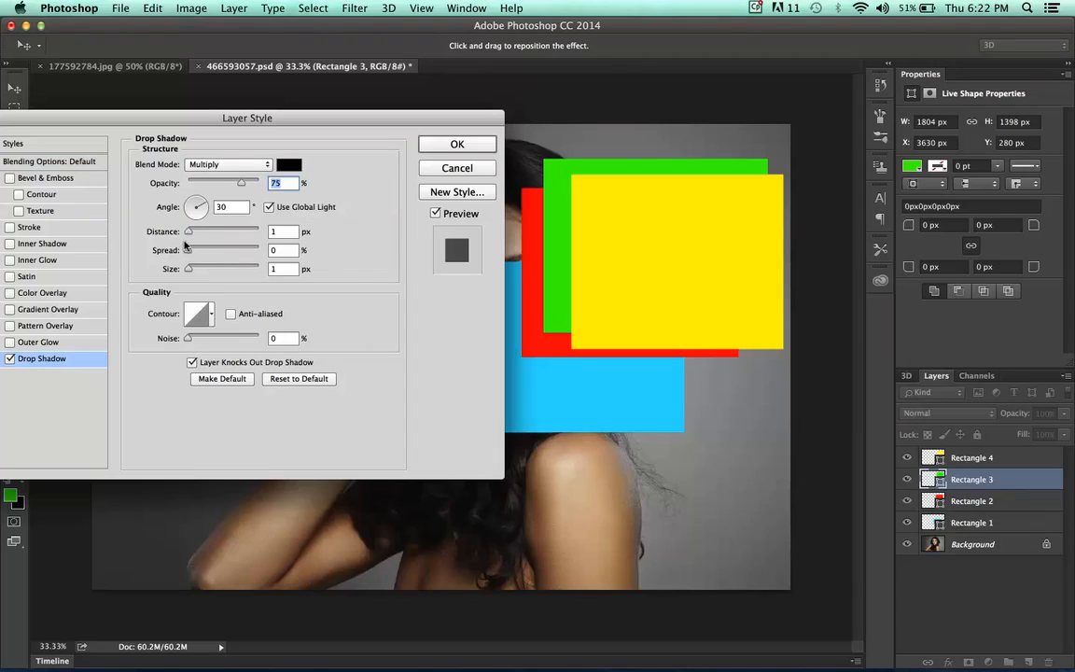
left_click_drag(186, 234, 235, 267)
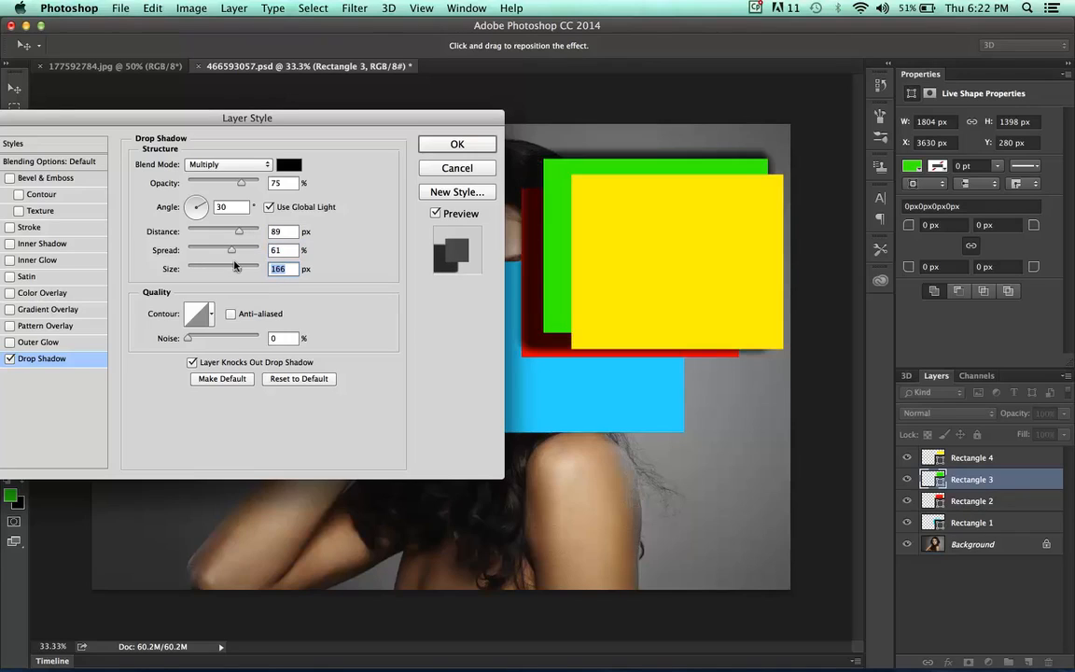
left_click(212, 179)
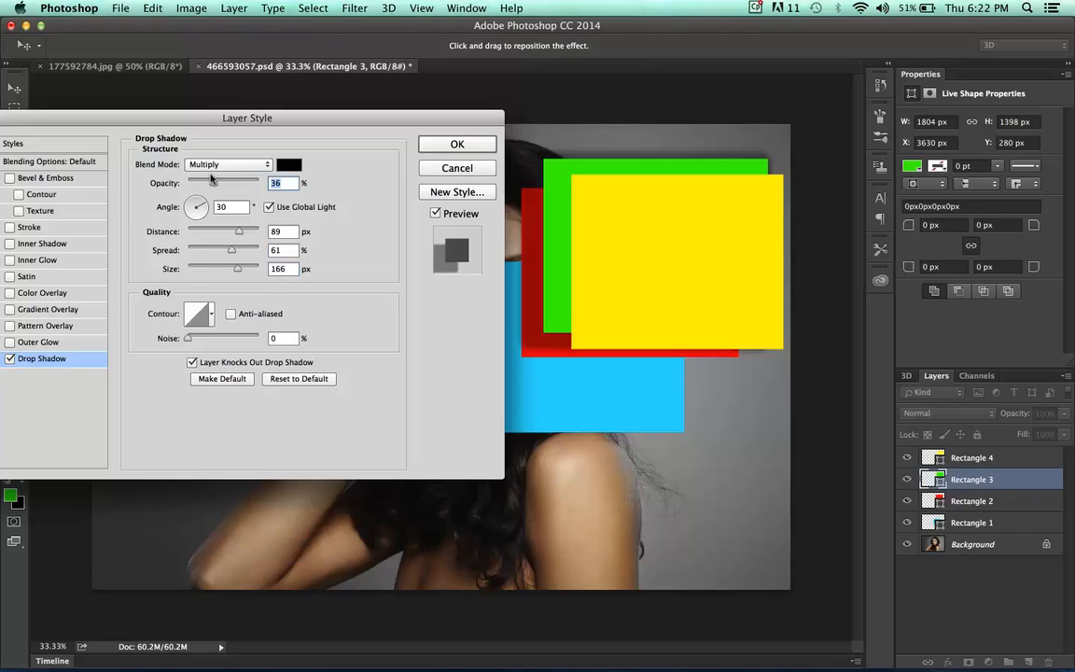
left_click_drag(212, 180, 217, 180)
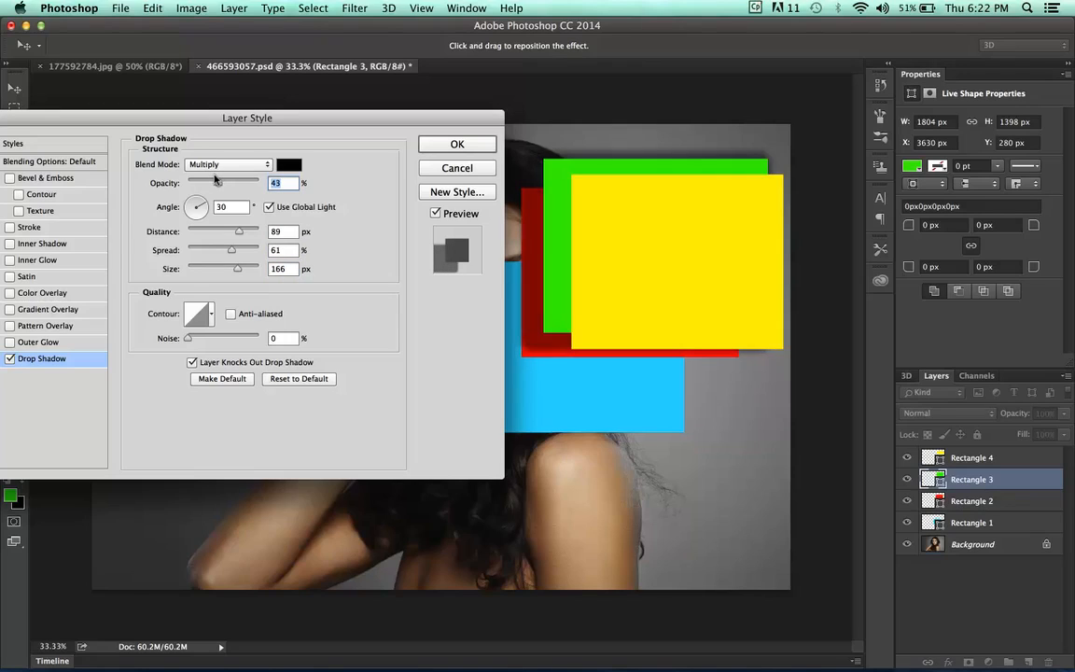
left_click(432, 145)
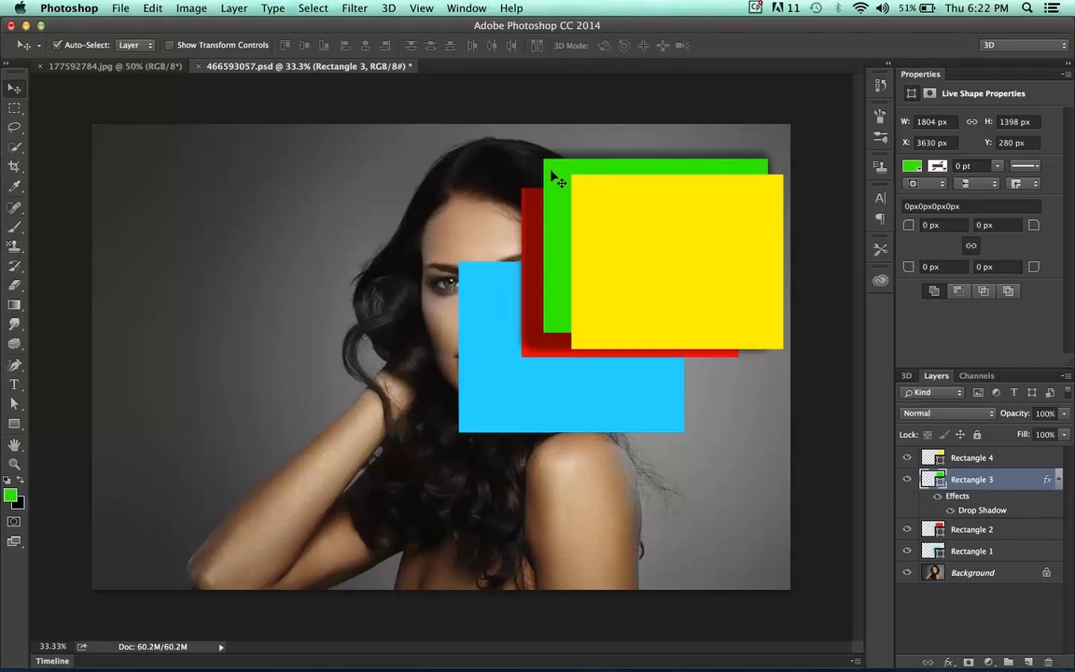
Move the green, blue and yellow rectangles into an overlapping stack over the left half of the photo, leaving the red one in place.
left_click_drag(535, 173, 262, 288)
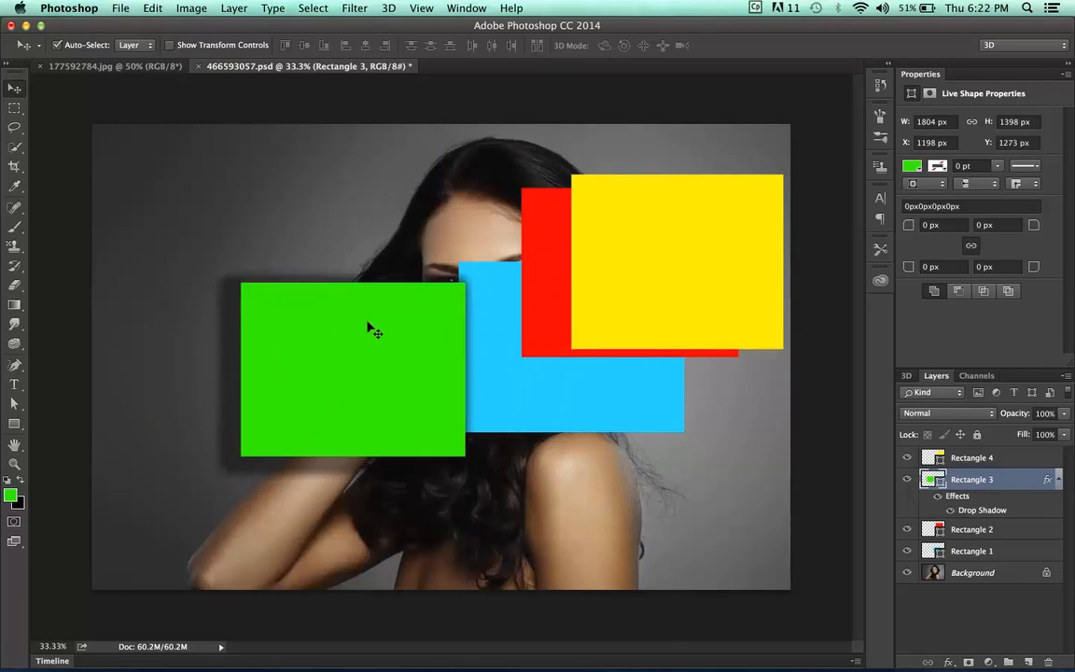
left_click(964, 549)
left_click_drag(476, 390, 260, 417)
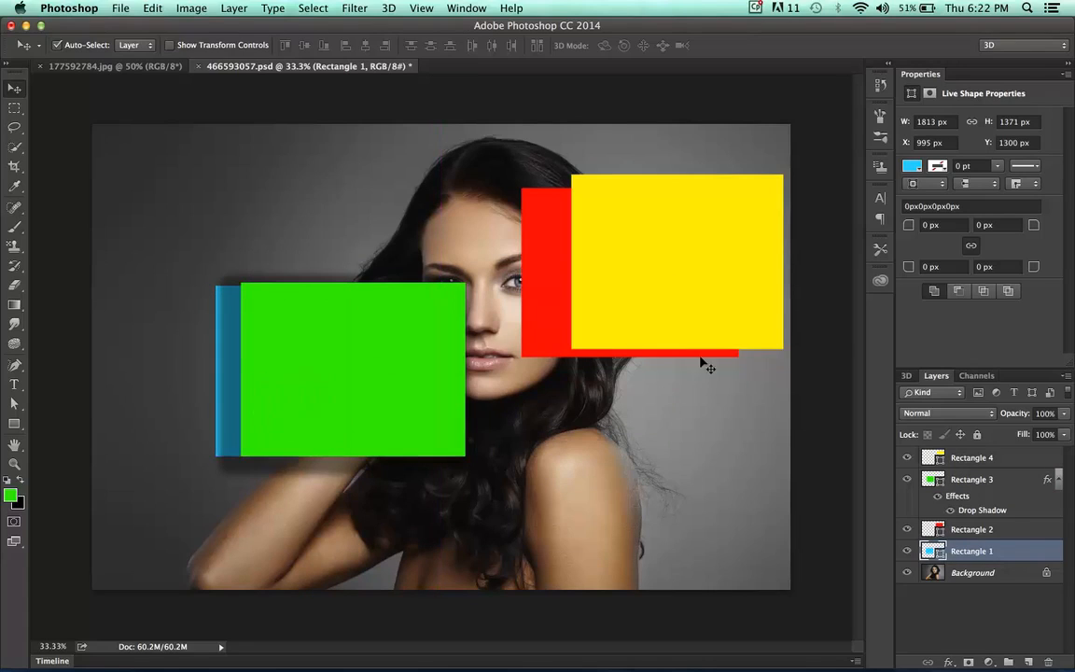
left_click(975, 458)
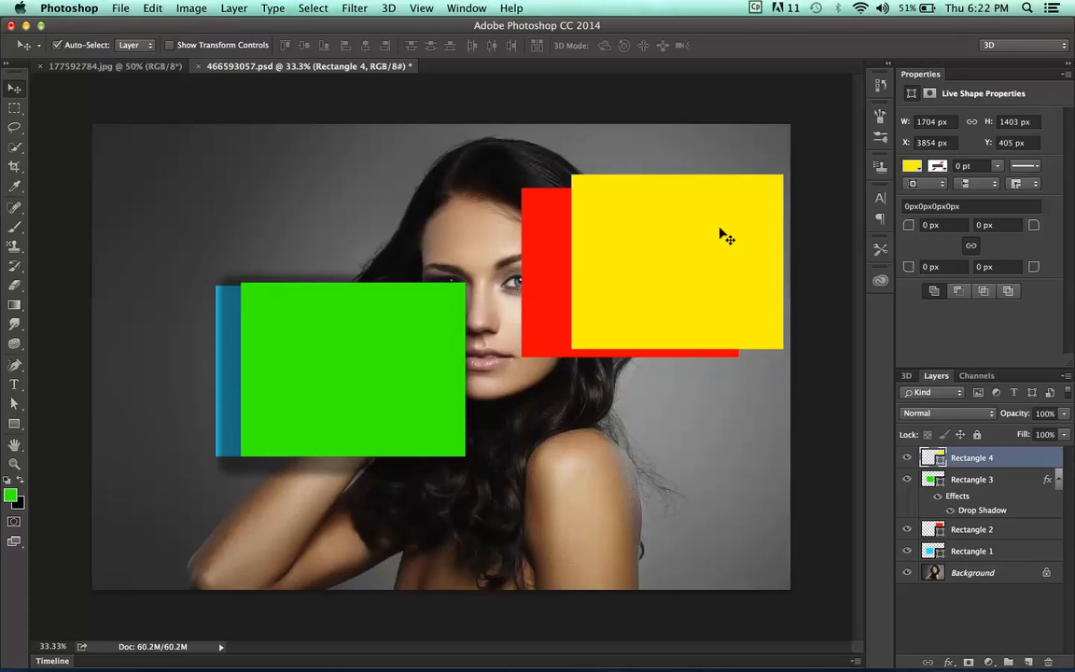
left_click_drag(719, 233, 416, 327)
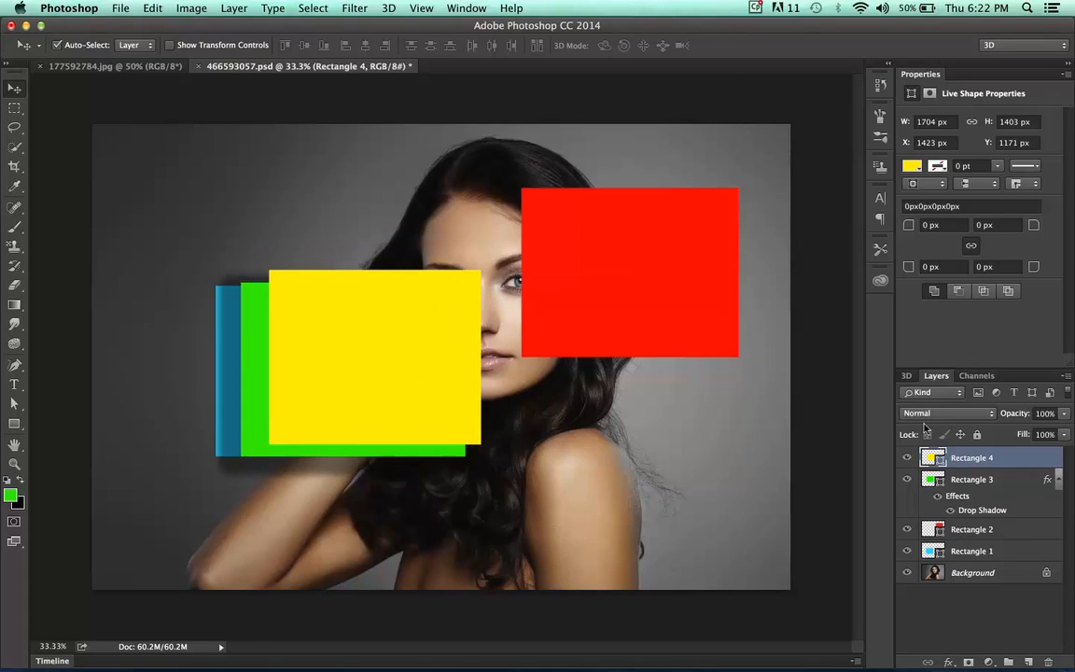
Change the fill colour of the yellow Rectangle 4 to green #39e789.
double_click(1001, 461)
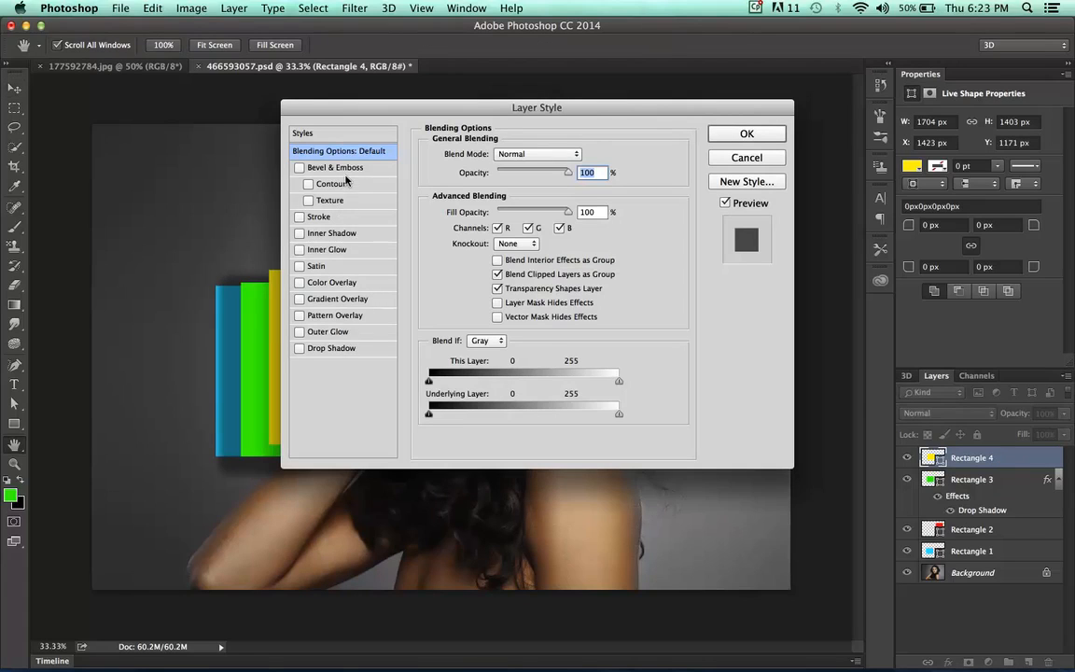
left_click(747, 159)
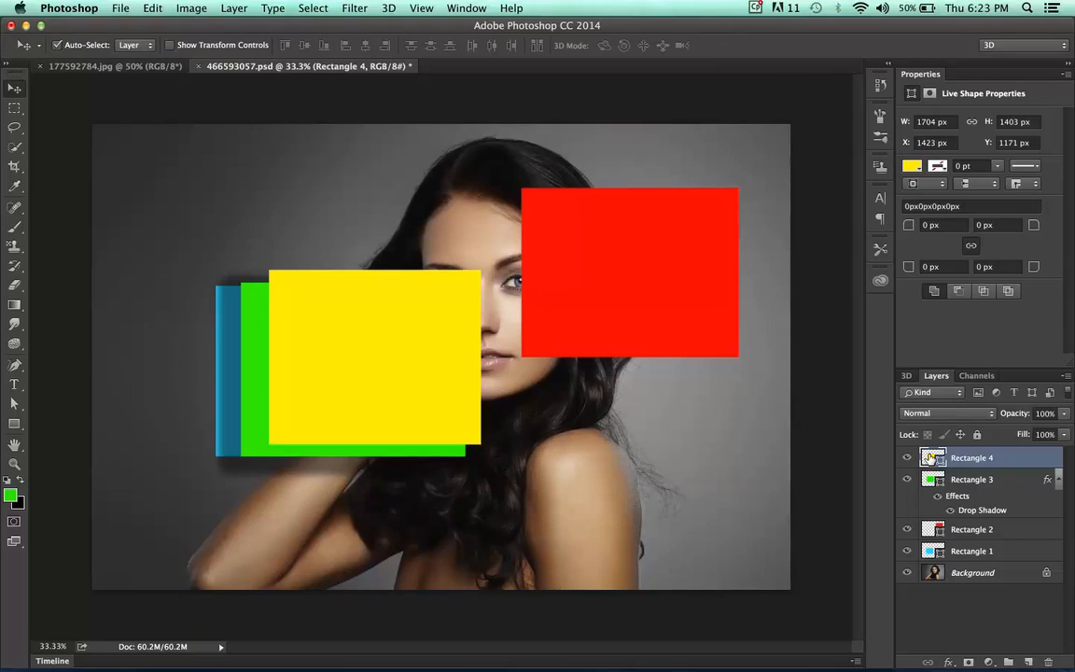
double_click(931, 456)
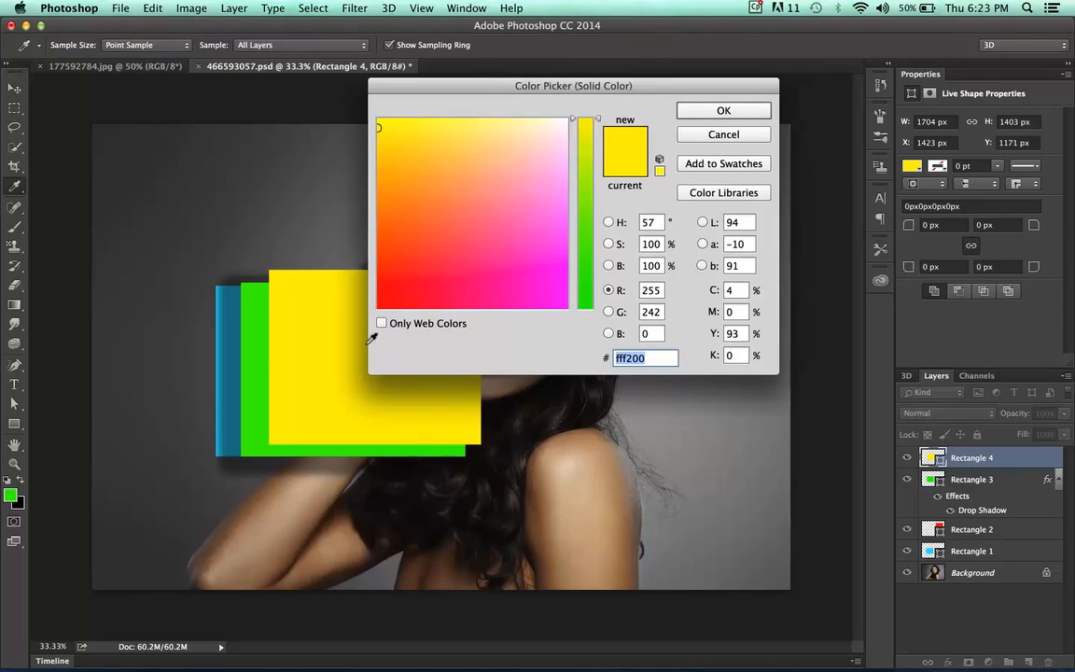
left_click(554, 245)
left_click(396, 286)
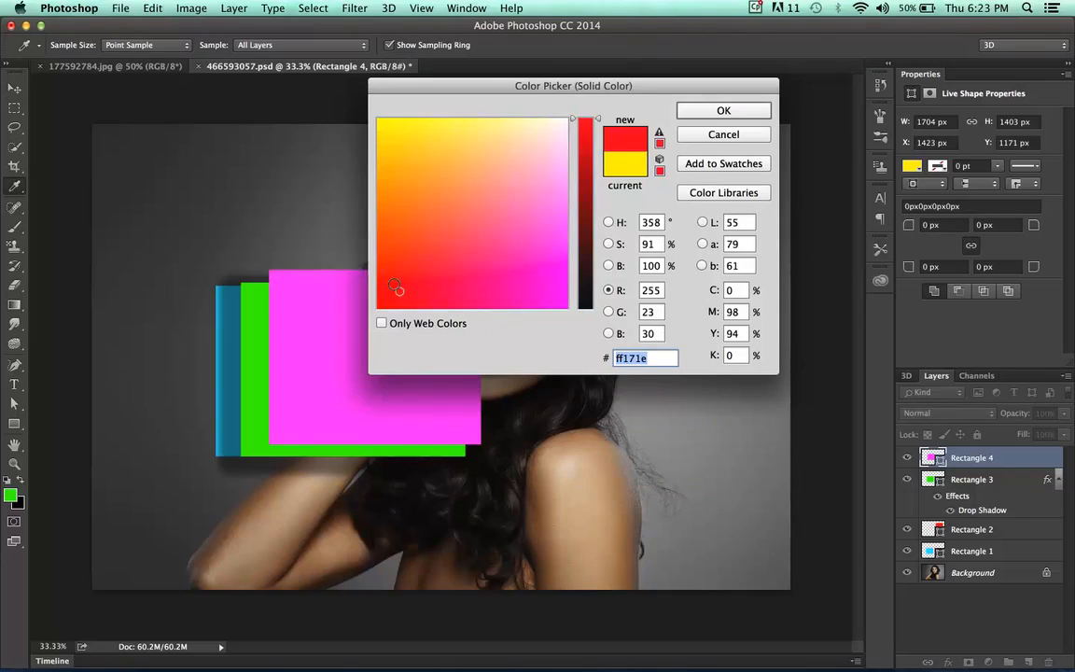
left_click(584, 266)
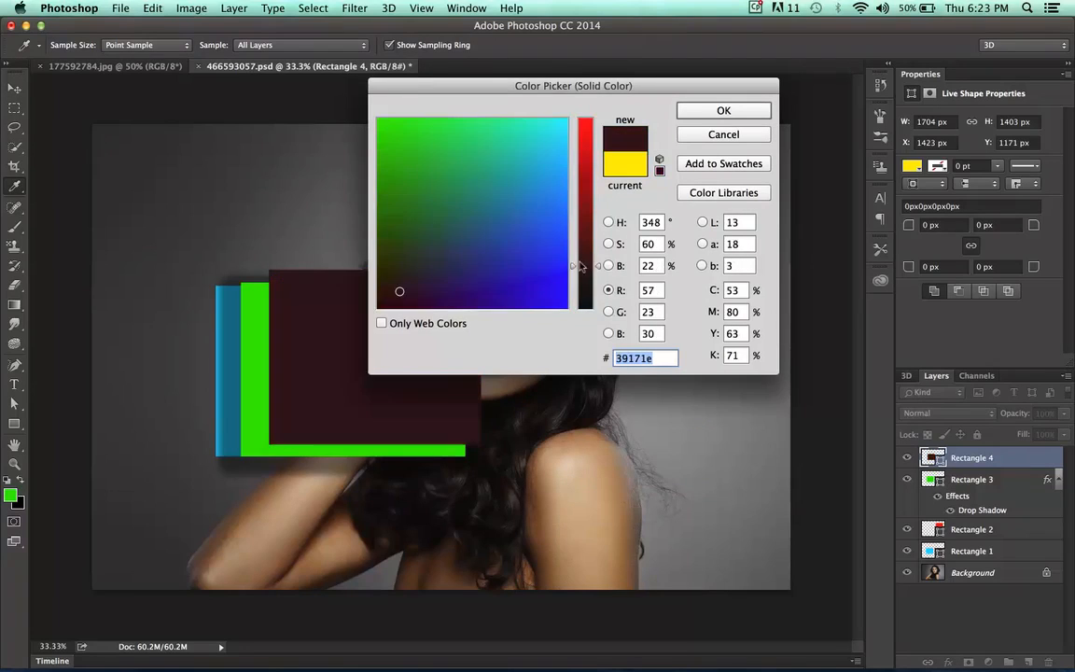
left_click(538, 208)
left_click(476, 138)
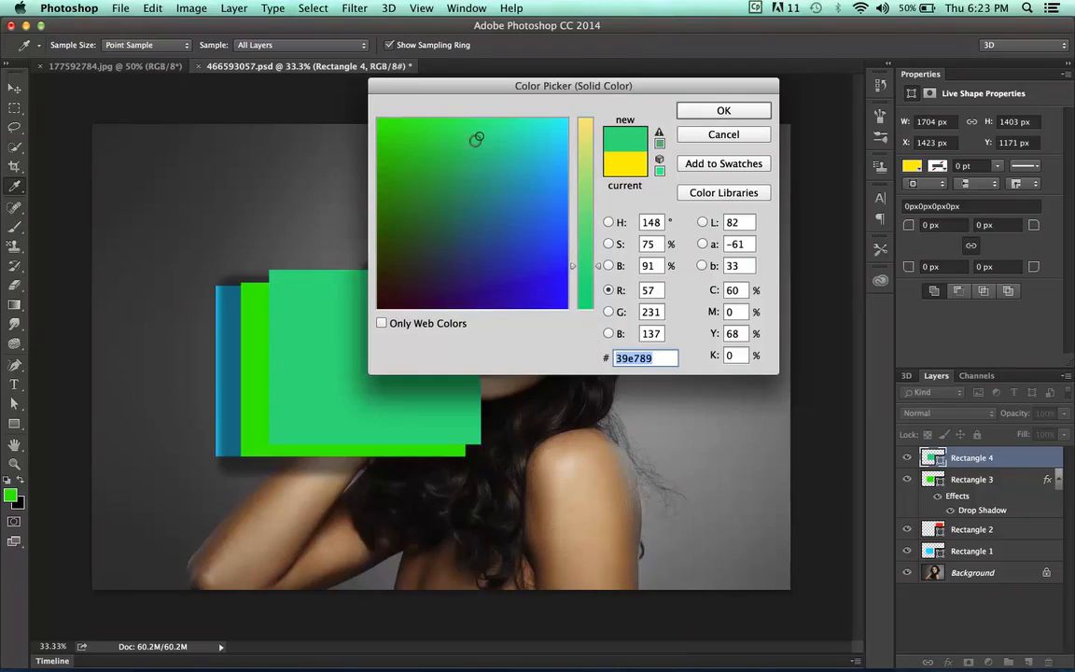
left_click(724, 110)
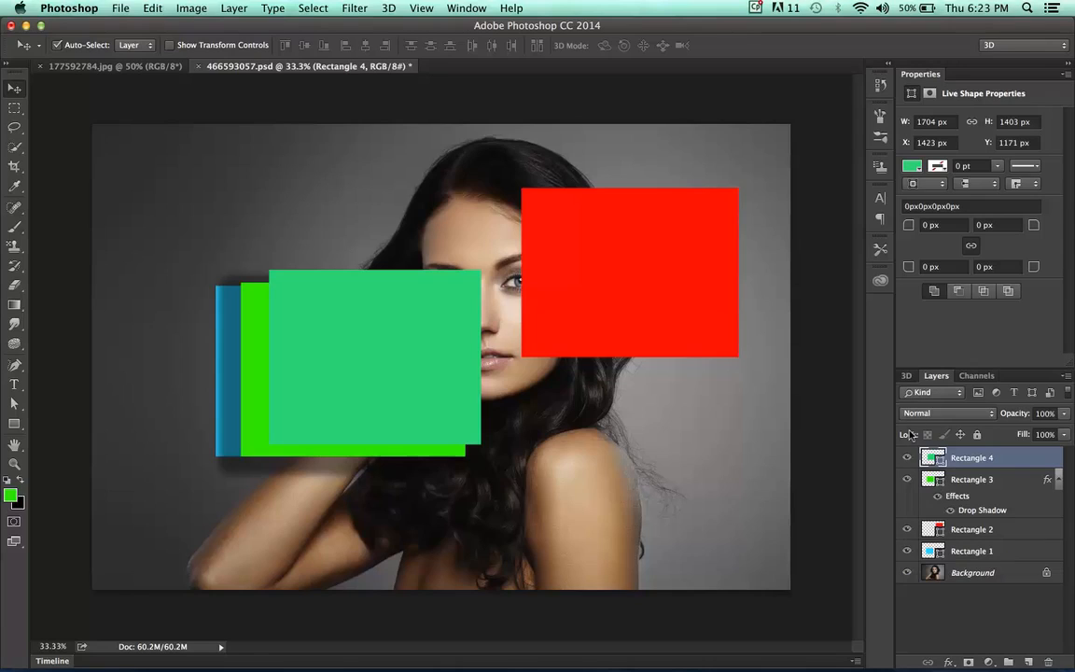
Hide and redisplay the Rectangle 4 layer, and hide the red Rectangle 2 layer.
left_click(904, 459)
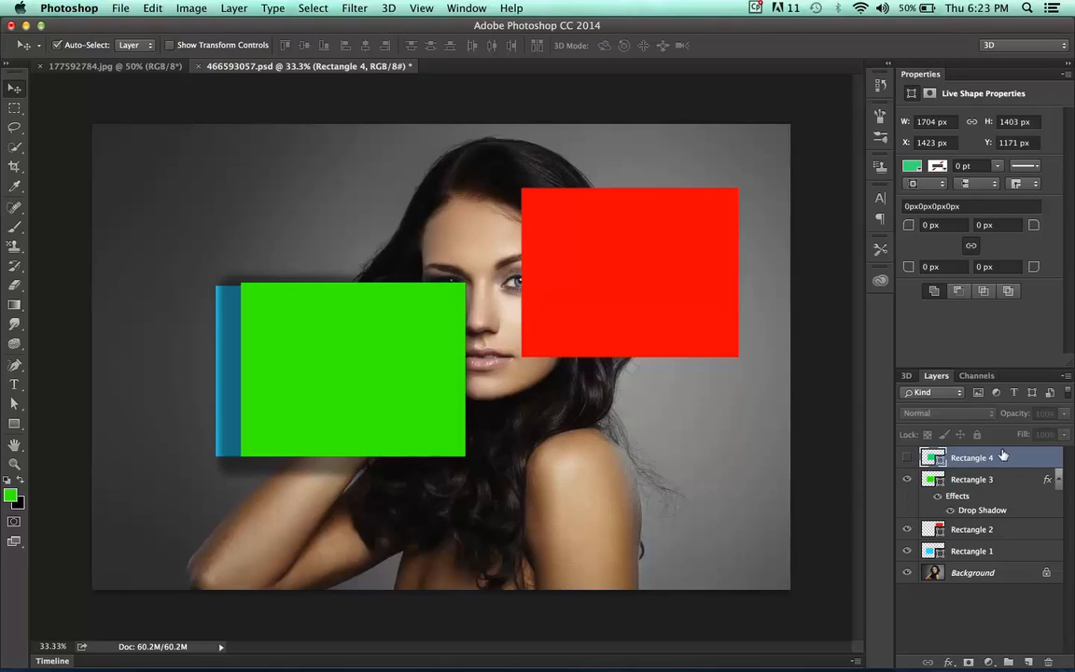
left_click(907, 457)
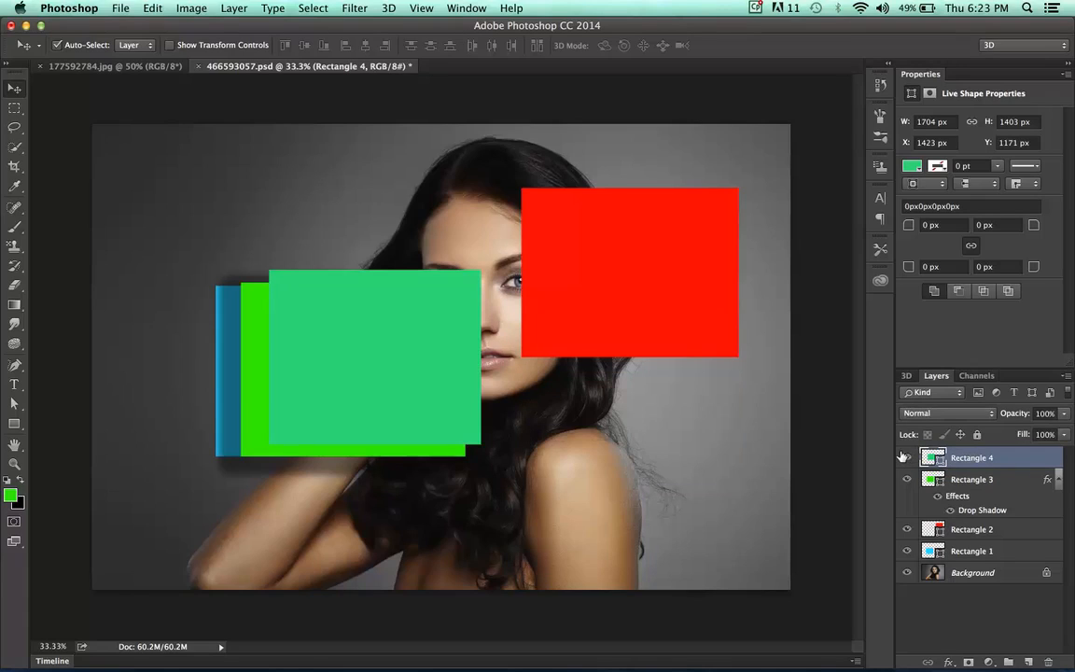
left_click(903, 529)
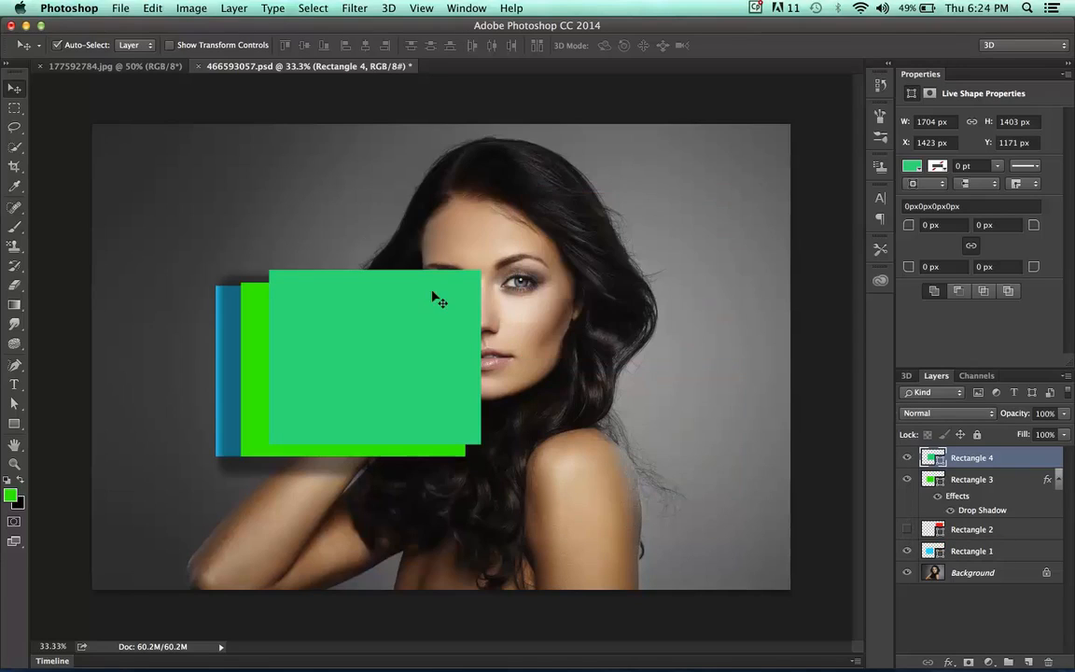
left_click(116, 8)
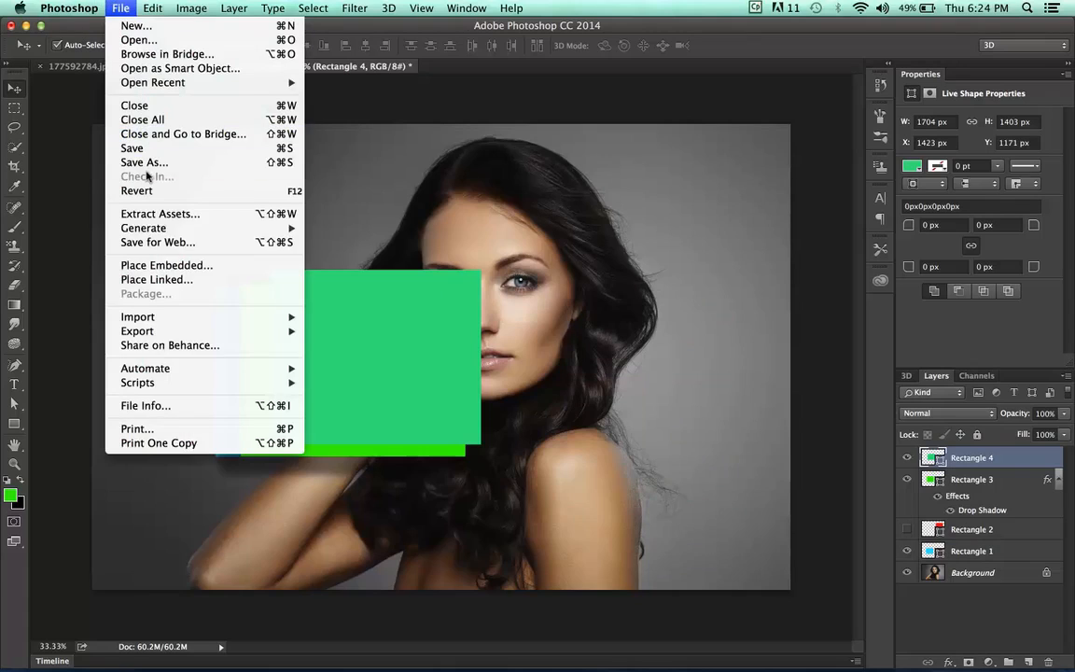
left_click(541, 187)
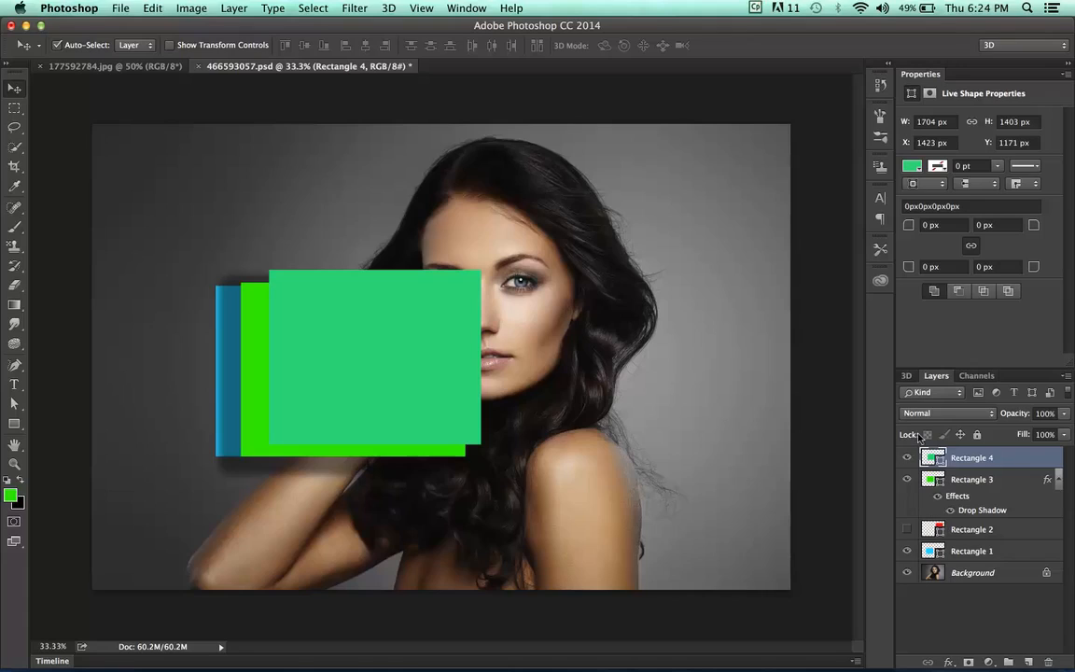
Lock everything on the Rectangle 3 layer and release the lock again.
left_click(1014, 480)
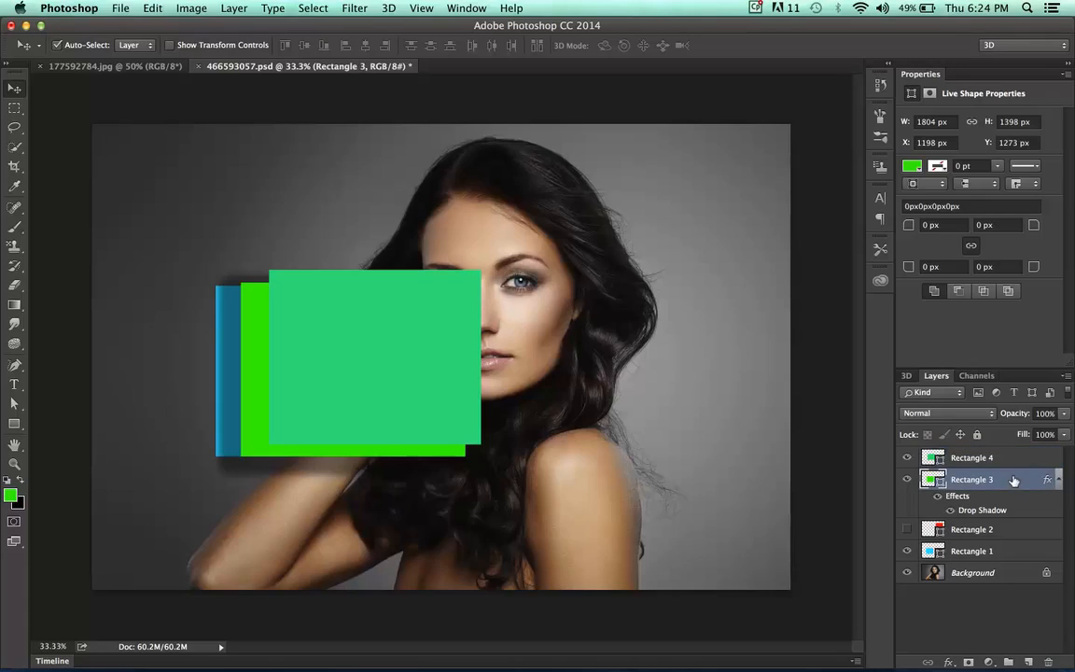
left_click(978, 434)
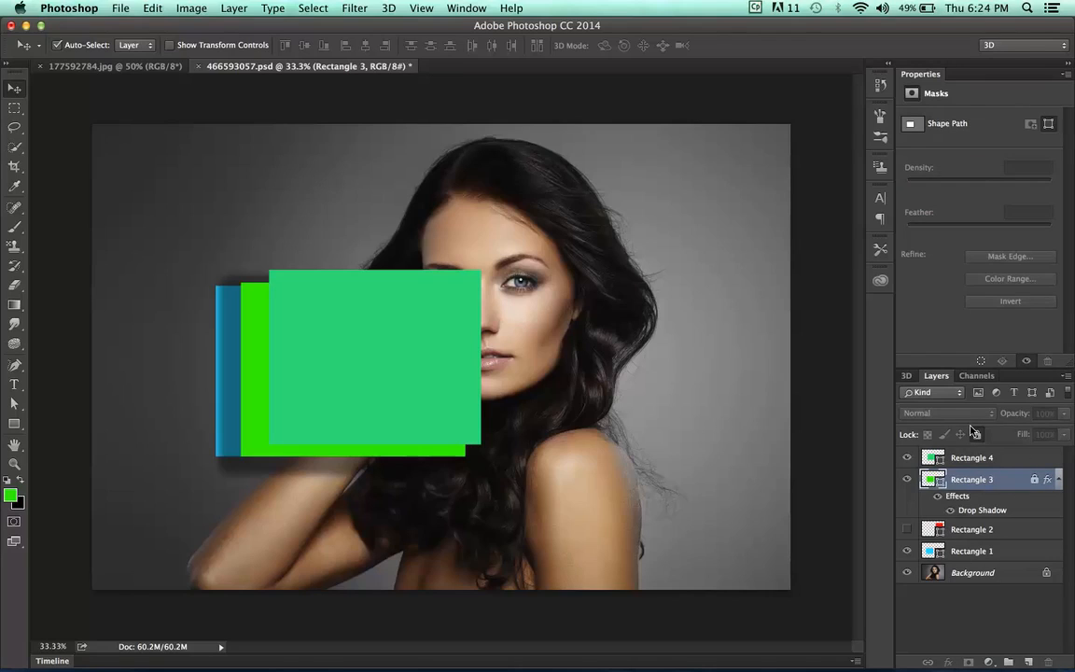
left_click(976, 433)
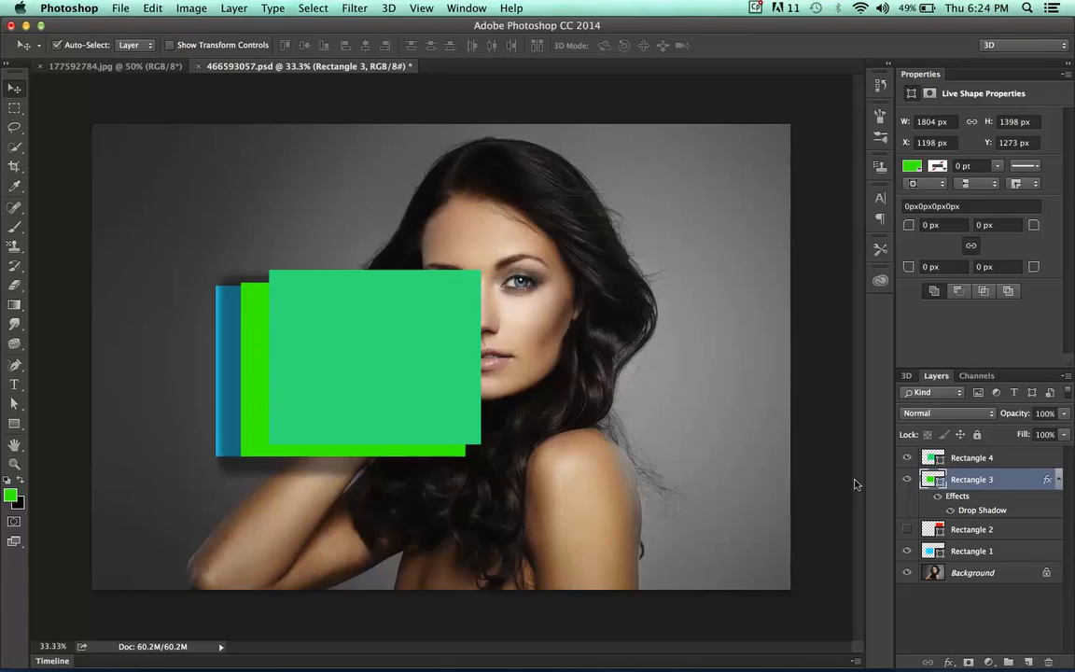
Collapse the effects list under the Rectangle 3 layer, expand it and collapse it again.
left_click(1055, 478)
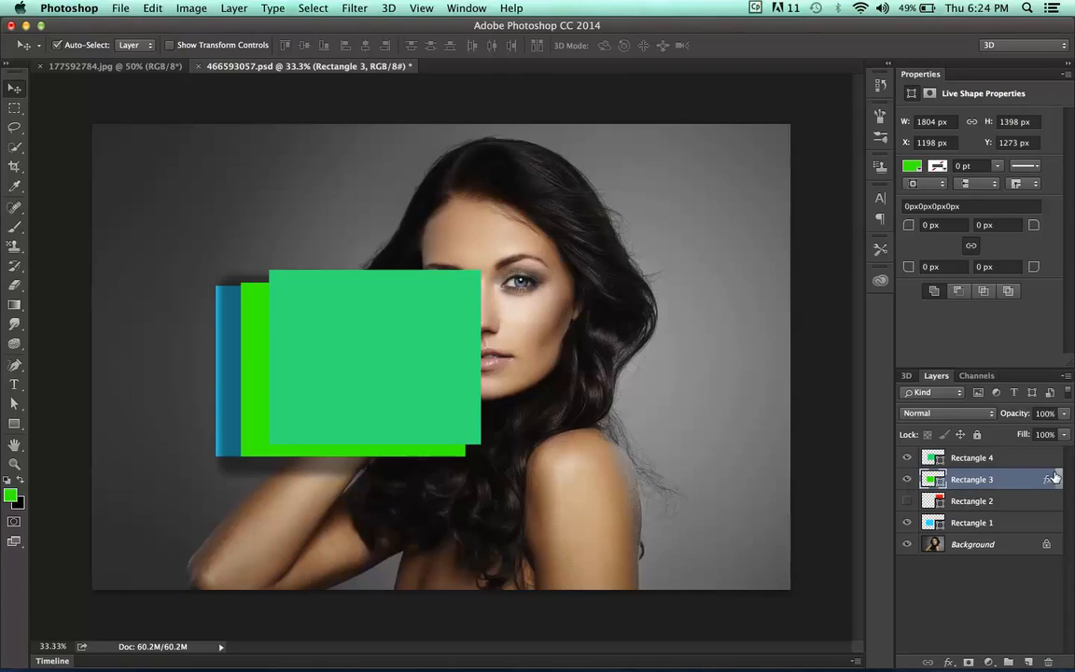
left_click(1054, 478)
left_click(1053, 477)
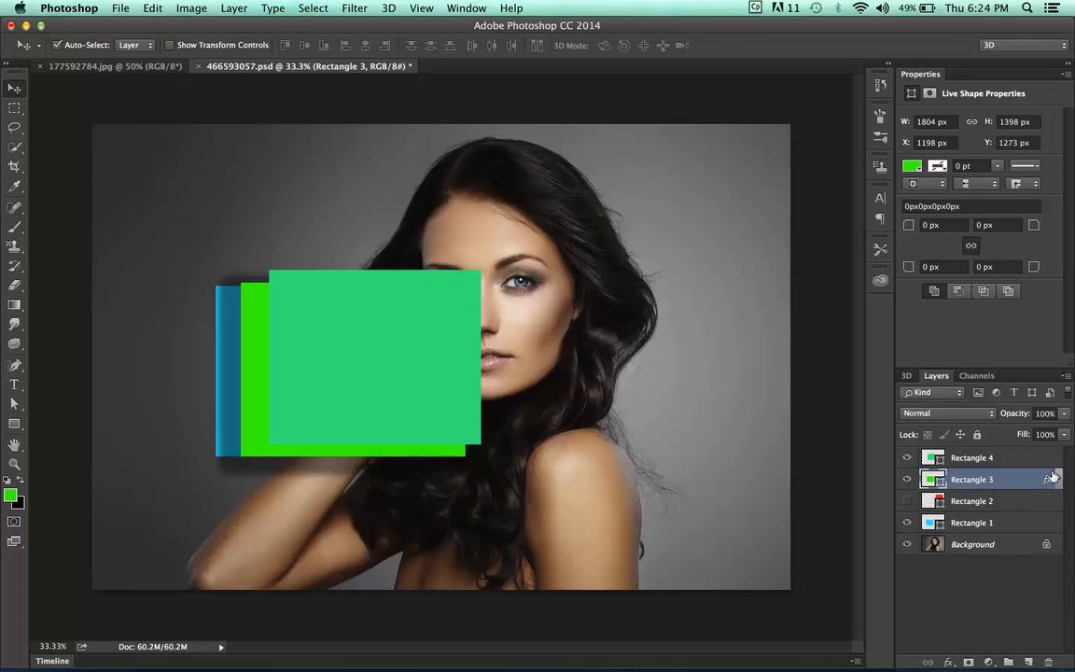